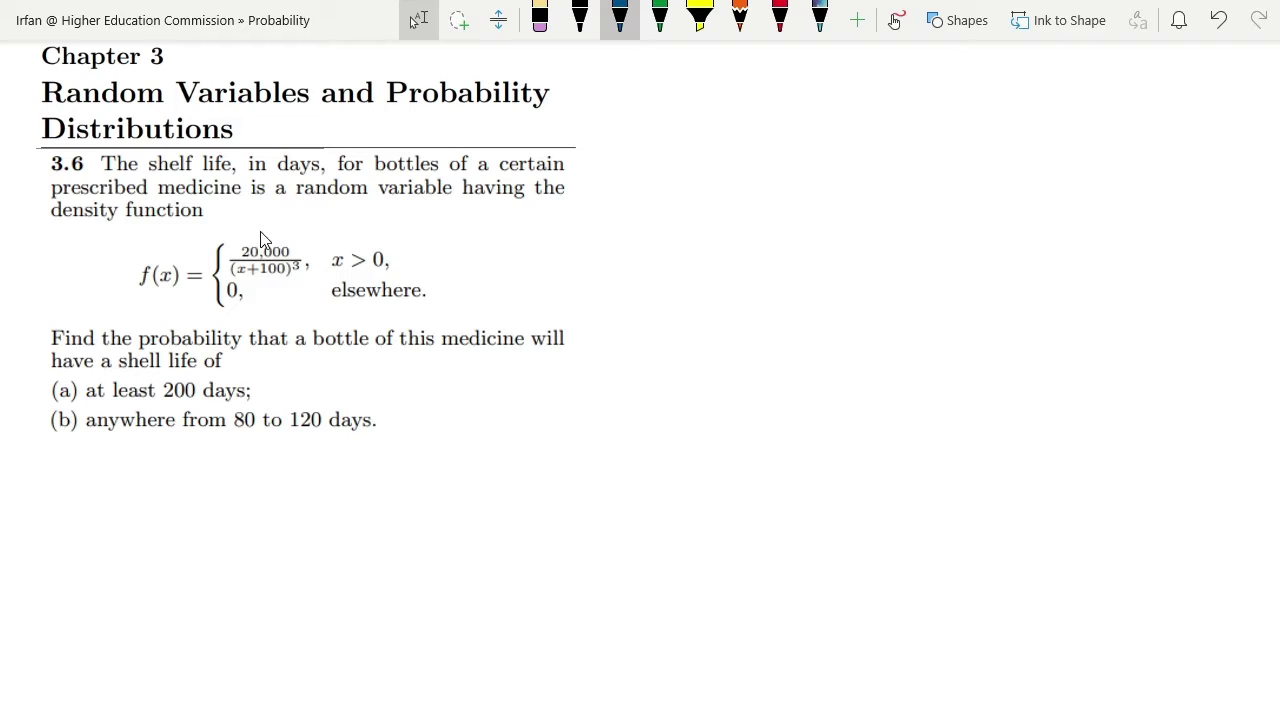
Tick the 20,000 numerator in red, then tick parts (a) and (b) in black.
{"action": "left_click_drag", "start_coordinate": [253, 233], "coordinate": [278, 226]}
{"action": "left_click", "coordinate": [580, 18]}
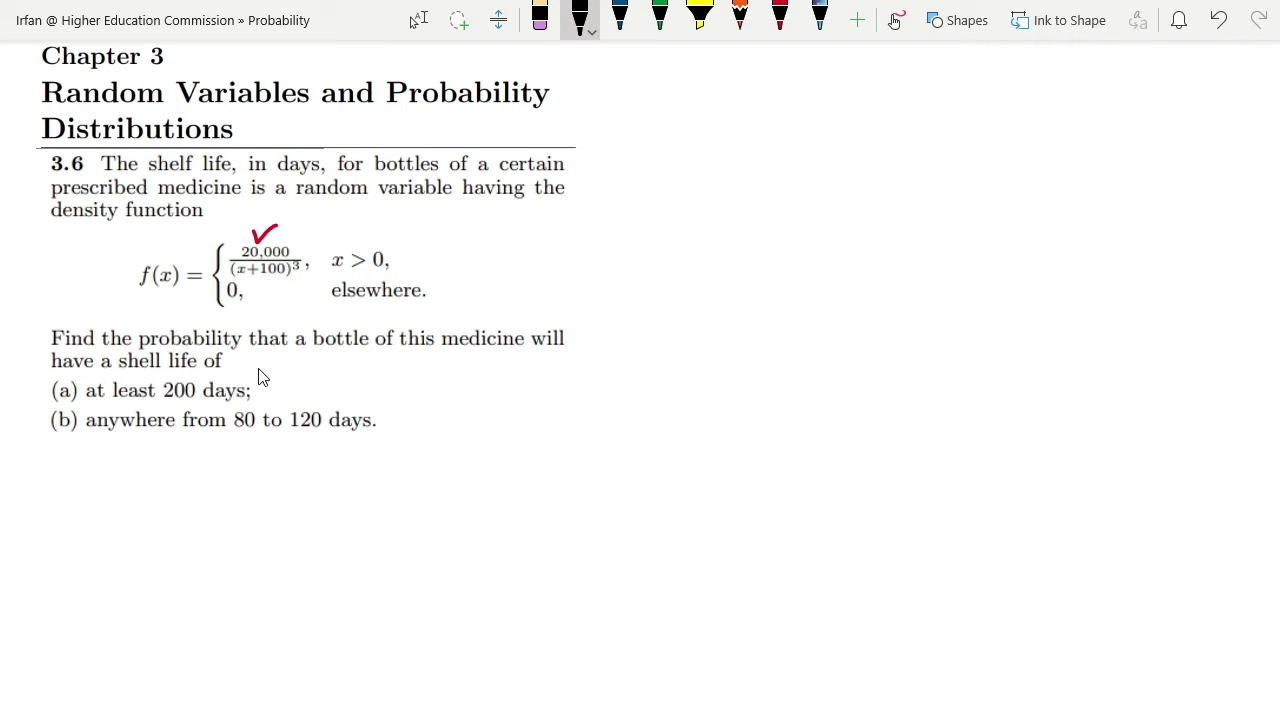
{"action": "left_click_drag", "start_coordinate": [32, 383], "coordinate": [54, 375]}
{"action": "left_click_drag", "start_coordinate": [34, 420], "coordinate": [54, 413]}
Write the underlined 'Sol:-' heading and begin P[x] = beneath it.
{"action": "mouse_move", "coordinate": [630, 78]}
{"action": "left_mouse_down"}
{"action": "mouse_move", "coordinate": [617, 122]}
{"action": "mouse_move", "coordinate": [615, 108]}
{"action": "mouse_move", "coordinate": [701, 104]}
{"action": "left_mouse_up"}
{"action": "left_click", "coordinate": [673, 102]}
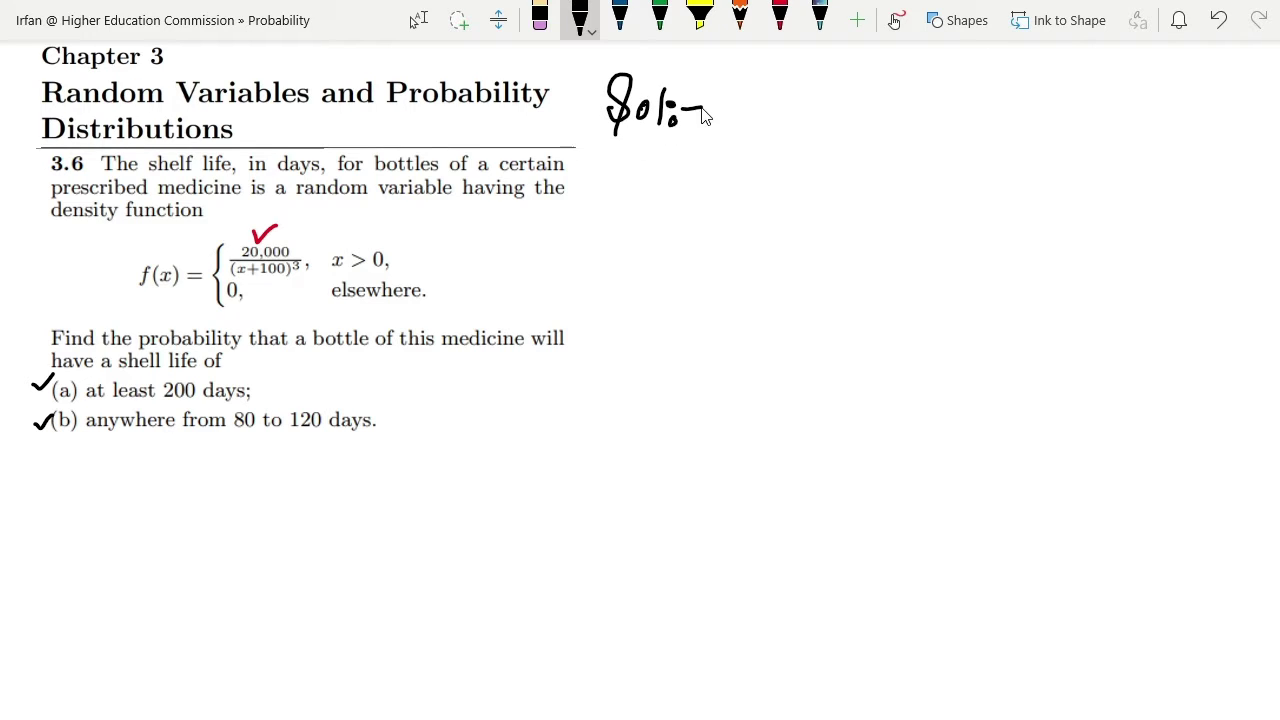
{"action": "left_click_drag", "start_coordinate": [626, 144], "coordinate": [666, 138]}
{"action": "mouse_move", "coordinate": [666, 165]}
{"action": "left_mouse_down"}
{"action": "mouse_move", "coordinate": [666, 194]}
{"action": "mouse_move", "coordinate": [680, 180]}
{"action": "mouse_move", "coordinate": [668, 186]}
{"action": "mouse_move", "coordinate": [706, 192]}
{"action": "left_mouse_up"}
{"action": "mouse_move", "coordinate": [710, 170]}
{"action": "left_mouse_down"}
{"action": "mouse_move", "coordinate": [734, 183]}
{"action": "mouse_move", "coordinate": [743, 163]}
{"action": "mouse_move", "coordinate": [732, 193]}
{"action": "left_mouse_up"}
{"action": "left_click_drag", "start_coordinate": [764, 183], "coordinate": [780, 186]}
Write ∫₀^∞ 20,000/(x+100)³ dx = 1 after P[x] =.
{"action": "mouse_move", "coordinate": [840, 143]}
{"action": "left_mouse_down"}
{"action": "mouse_move", "coordinate": [815, 158]}
{"action": "mouse_move", "coordinate": [802, 240]}
{"action": "mouse_move", "coordinate": [788, 232]}
{"action": "mouse_move", "coordinate": [806, 257]}
{"action": "mouse_move", "coordinate": [796, 246]}
{"action": "left_mouse_up"}
{"action": "mouse_move", "coordinate": [832, 121]}
{"action": "left_mouse_down"}
{"action": "mouse_move", "coordinate": [818, 120]}
{"action": "mouse_move", "coordinate": [849, 120]}
{"action": "left_mouse_up"}
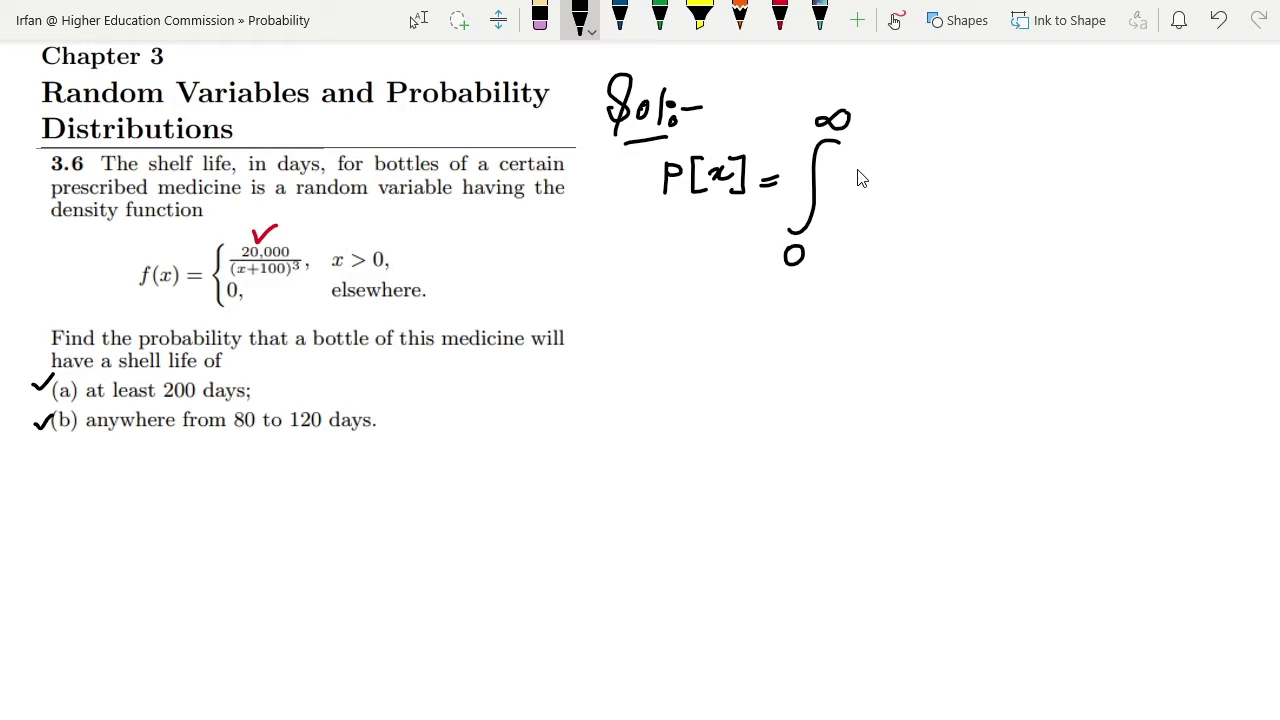
{"action": "mouse_move", "coordinate": [856, 168]}
{"action": "left_mouse_down"}
{"action": "mouse_move", "coordinate": [870, 186]}
{"action": "mouse_move", "coordinate": [880, 170]}
{"action": "mouse_move", "coordinate": [893, 196]}
{"action": "mouse_move", "coordinate": [958, 172]}
{"action": "left_mouse_up"}
{"action": "left_click_drag", "start_coordinate": [841, 203], "coordinate": [972, 191]}
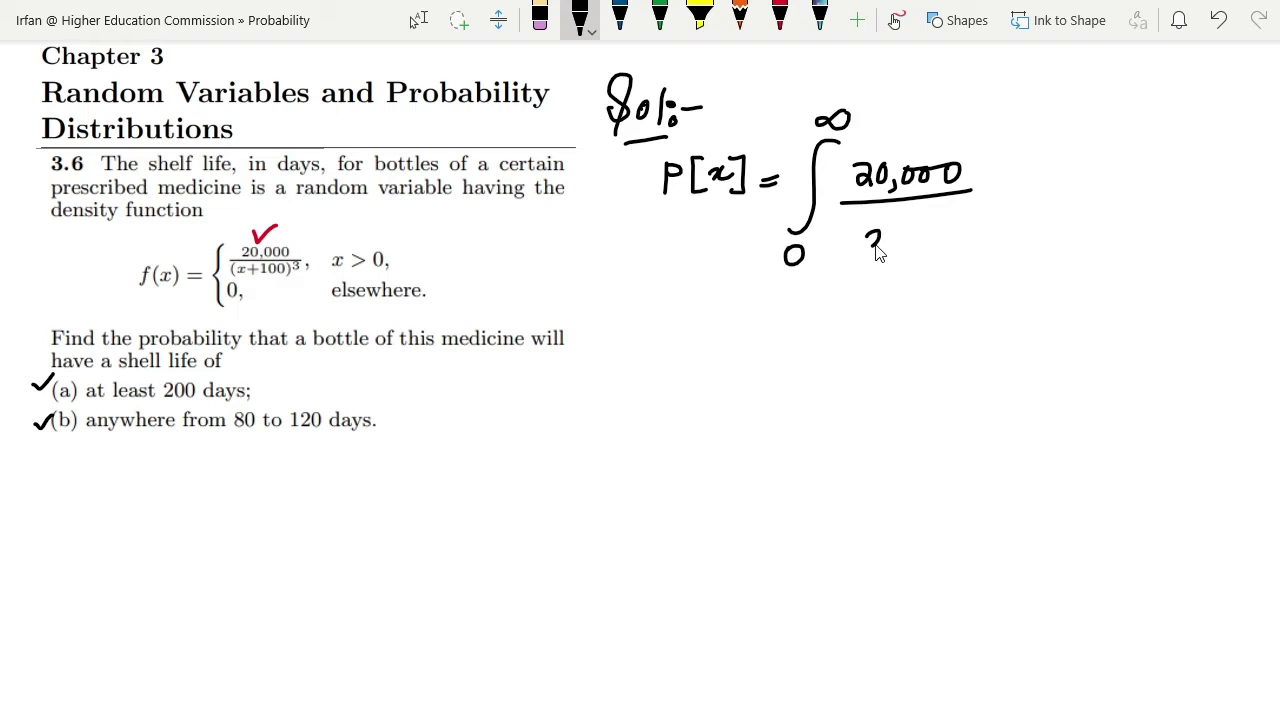
{"action": "mouse_move", "coordinate": [868, 236]}
{"action": "left_mouse_down"}
{"action": "mouse_move", "coordinate": [890, 248]}
{"action": "mouse_move", "coordinate": [910, 238]}
{"action": "mouse_move", "coordinate": [903, 250]}
{"action": "mouse_move", "coordinate": [914, 250]}
{"action": "left_mouse_up"}
{"action": "mouse_move", "coordinate": [920, 228]}
{"action": "left_mouse_down"}
{"action": "mouse_move", "coordinate": [920, 250]}
{"action": "mouse_move", "coordinate": [942, 233]}
{"action": "mouse_move", "coordinate": [955, 258]}
{"action": "left_mouse_up"}
{"action": "left_click_drag", "start_coordinate": [877, 221], "coordinate": [880, 266]}
{"action": "left_click_drag", "start_coordinate": [958, 222], "coordinate": [955, 228]}
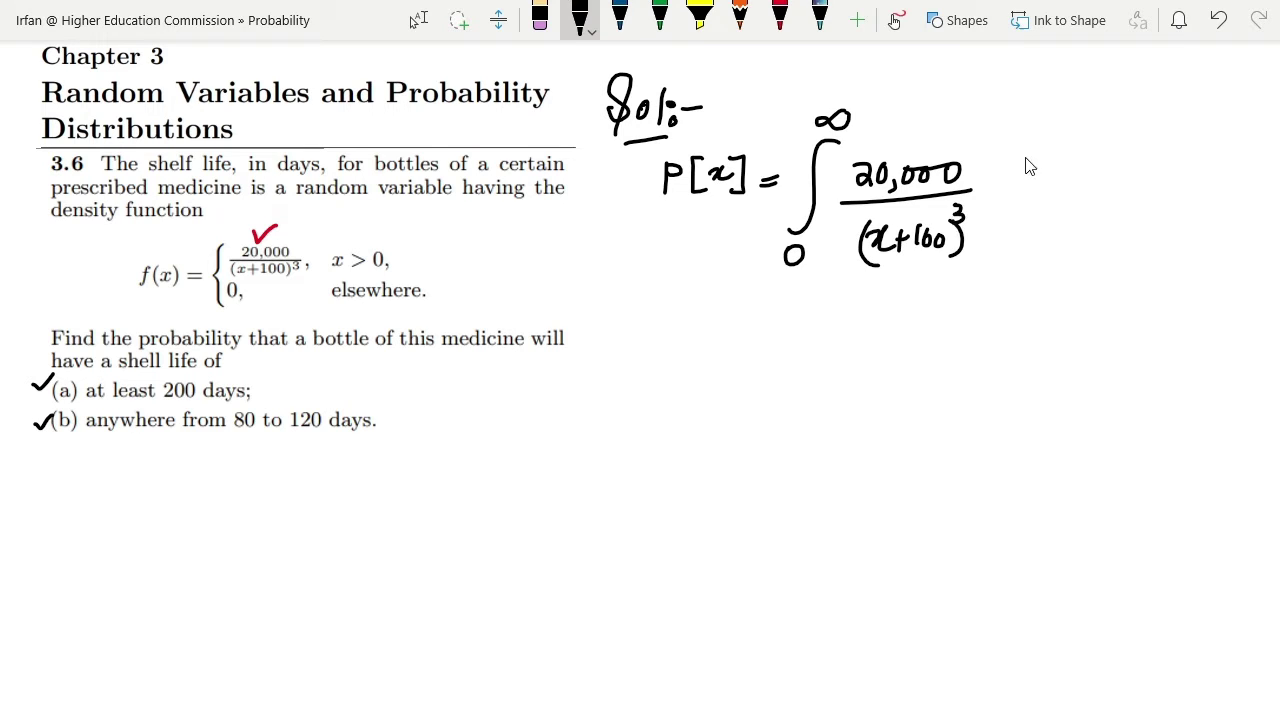
{"action": "mouse_move", "coordinate": [1000, 170]}
{"action": "left_mouse_down"}
{"action": "mouse_move", "coordinate": [994, 180]}
{"action": "mouse_move", "coordinate": [1019, 188]}
{"action": "left_mouse_up"}
{"action": "left_click_drag", "start_coordinate": [1061, 185], "coordinate": [1077, 185]}
{"action": "mouse_move", "coordinate": [1061, 193]}
{"action": "left_mouse_down"}
{"action": "mouse_move", "coordinate": [1108, 190]}
{"action": "mouse_move", "coordinate": [1110, 163]}
{"action": "left_mouse_up"}
Arrow the underlined x > 0 to the integral and start writing P[a ≤ x below.
{"action": "mouse_move", "coordinate": [324, 273]}
{"action": "left_mouse_down"}
{"action": "mouse_move", "coordinate": [377, 270]}
{"action": "mouse_move", "coordinate": [361, 231]}
{"action": "mouse_move", "coordinate": [706, 229]}
{"action": "mouse_move", "coordinate": [697, 238]}
{"action": "left_mouse_up"}
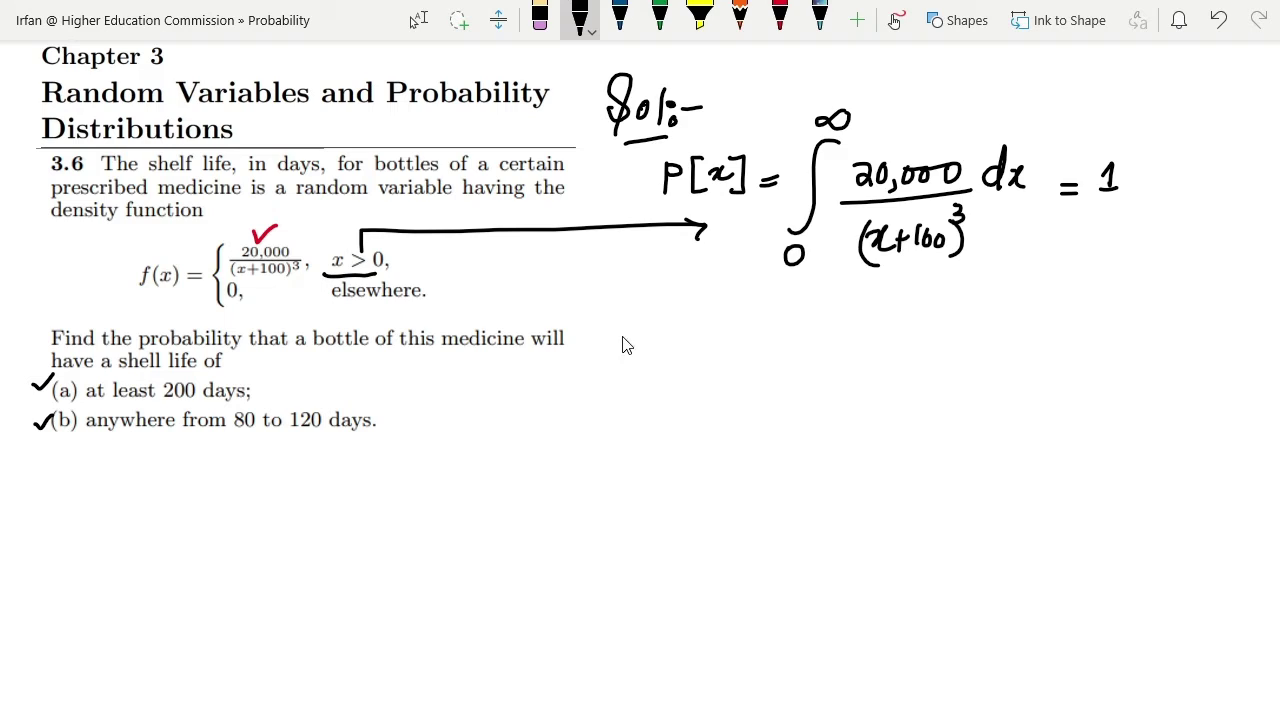
{"action": "mouse_move", "coordinate": [617, 338]}
{"action": "left_mouse_down"}
{"action": "mouse_move", "coordinate": [615, 378]}
{"action": "mouse_move", "coordinate": [616, 362]}
{"action": "left_mouse_up"}
{"action": "mouse_move", "coordinate": [669, 323]}
{"action": "left_mouse_down"}
{"action": "mouse_move", "coordinate": [660, 330]}
{"action": "mouse_move", "coordinate": [684, 382]}
{"action": "left_mouse_up"}
{"action": "mouse_move", "coordinate": [720, 340]}
{"action": "left_mouse_down"}
{"action": "mouse_move", "coordinate": [726, 366]}
{"action": "mouse_move", "coordinate": [740, 366]}
{"action": "mouse_move", "coordinate": [672, 360]}
{"action": "mouse_move", "coordinate": [688, 362]}
{"action": "left_mouse_up"}
Complete P[a≤x≤b] = ∫ₐᵇ 20,000/(x+100)³ in black ink.
{"action": "left_click", "coordinate": [700, 334]}
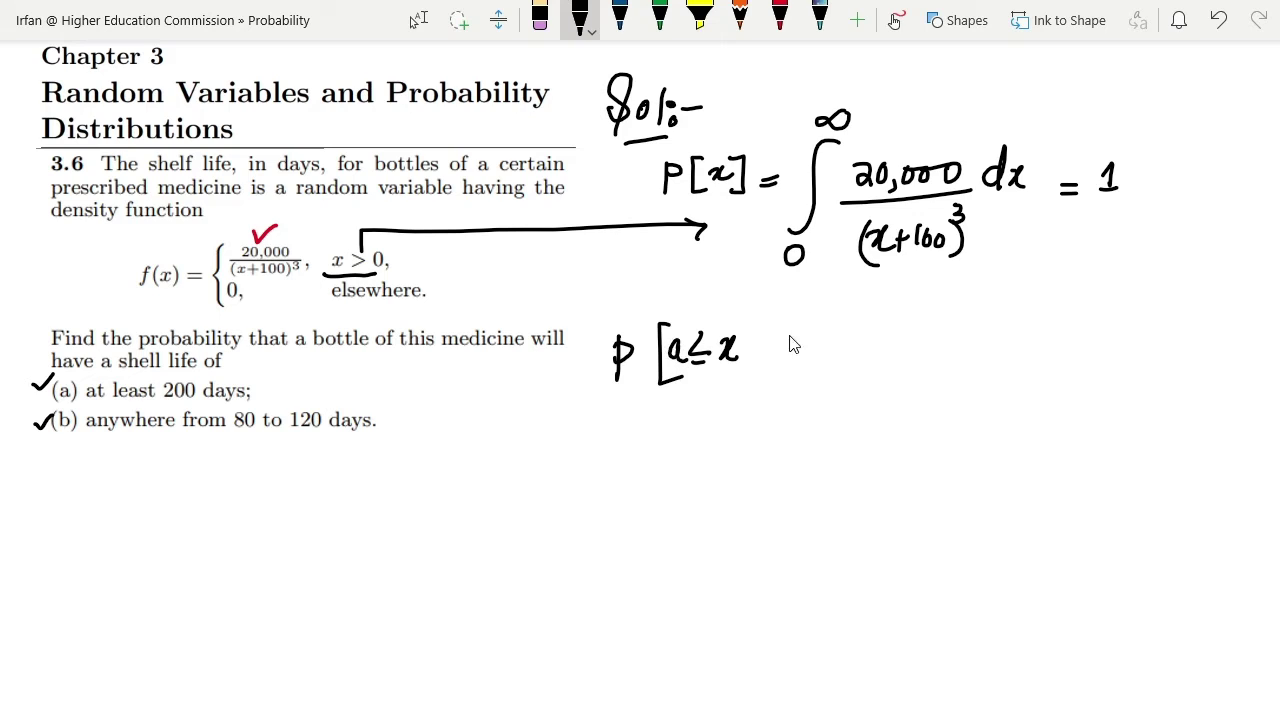
{"action": "mouse_move", "coordinate": [768, 340]}
{"action": "left_mouse_down"}
{"action": "mouse_move", "coordinate": [757, 349]}
{"action": "mouse_move", "coordinate": [789, 380]}
{"action": "mouse_move", "coordinate": [814, 350]}
{"action": "mouse_move", "coordinate": [814, 361]}
{"action": "left_mouse_up"}
{"action": "mouse_move", "coordinate": [850, 318]}
{"action": "left_mouse_down"}
{"action": "mouse_move", "coordinate": [823, 395]}
{"action": "mouse_move", "coordinate": [801, 390]}
{"action": "mouse_move", "coordinate": [829, 433]}
{"action": "left_mouse_up"}
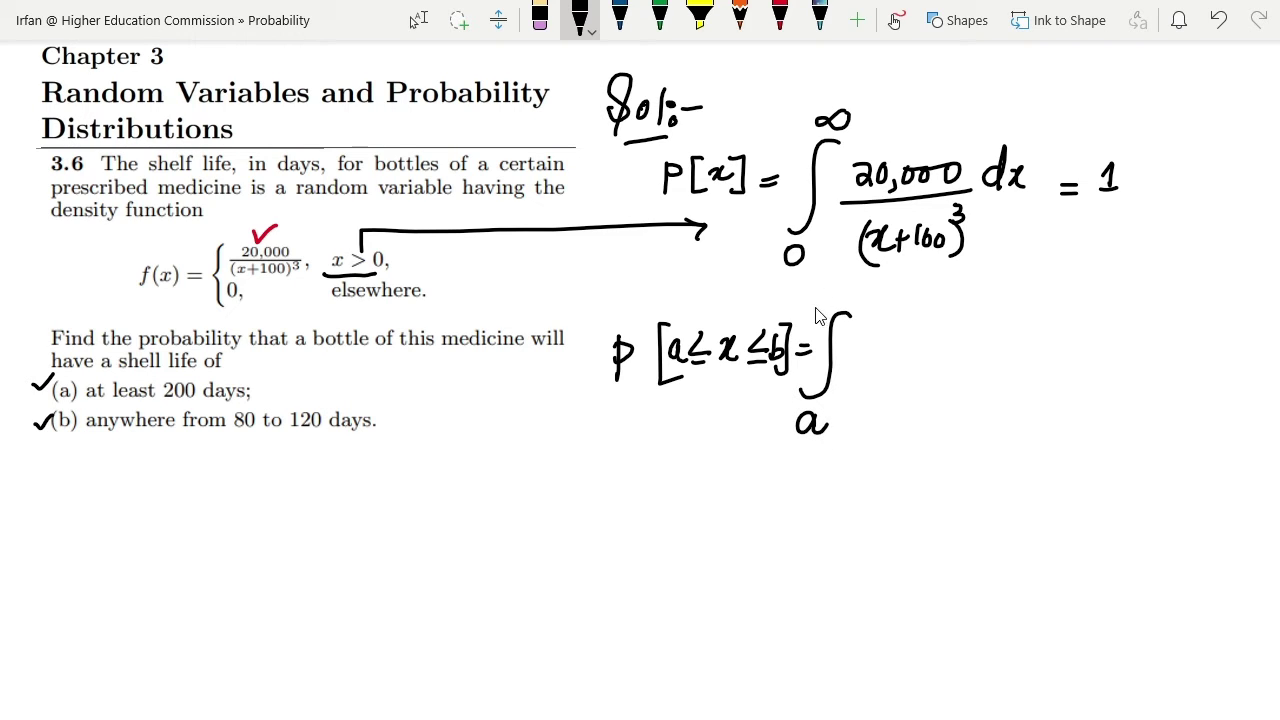
{"action": "mouse_move", "coordinate": [833, 281]}
{"action": "left_mouse_down"}
{"action": "mouse_move", "coordinate": [825, 310]}
{"action": "mouse_move", "coordinate": [882, 351]}
{"action": "left_mouse_up"}
{"action": "mouse_move", "coordinate": [896, 330]}
{"action": "left_mouse_down"}
{"action": "mouse_move", "coordinate": [903, 358]}
{"action": "mouse_move", "coordinate": [962, 342]}
{"action": "left_mouse_up"}
{"action": "left_click_drag", "start_coordinate": [856, 377], "coordinate": [998, 366]}
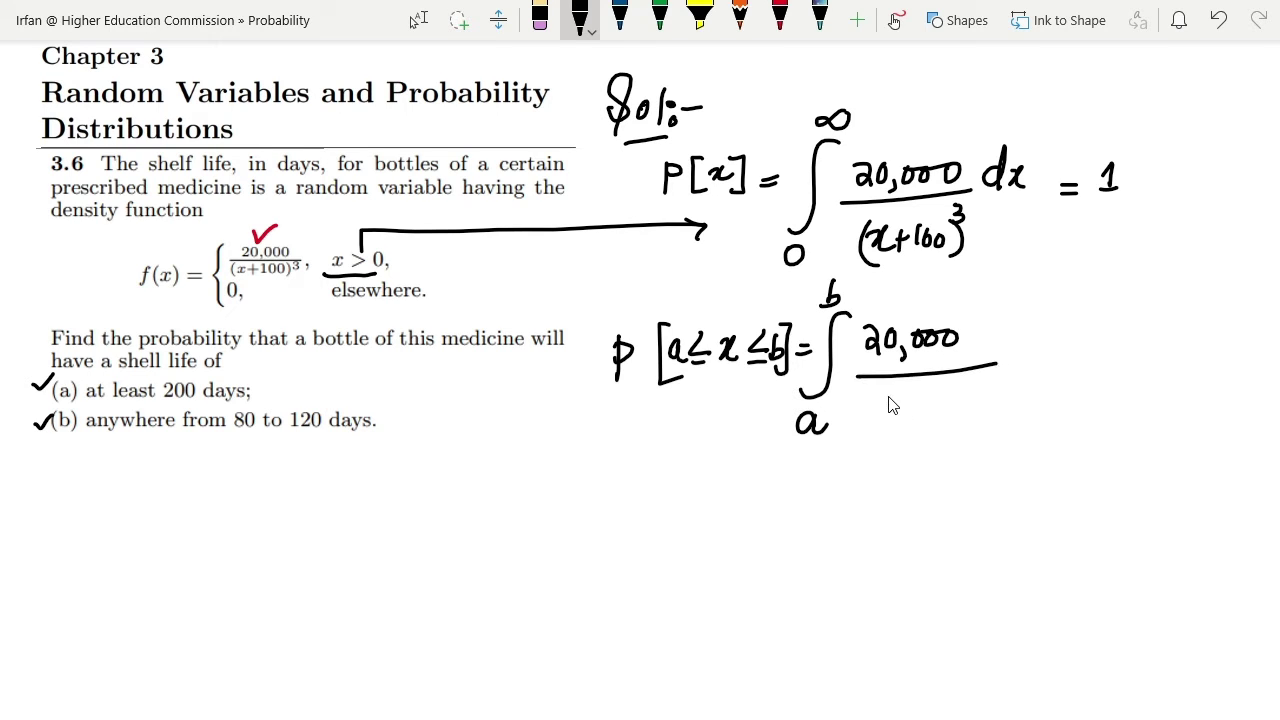
{"action": "mouse_move", "coordinate": [877, 397]}
{"action": "left_mouse_down"}
{"action": "mouse_move", "coordinate": [923, 403]}
{"action": "mouse_move", "coordinate": [914, 414]}
{"action": "left_mouse_up"}
{"action": "mouse_move", "coordinate": [930, 398]}
{"action": "left_mouse_down"}
{"action": "mouse_move", "coordinate": [960, 398]}
{"action": "mouse_move", "coordinate": [974, 414]}
{"action": "left_mouse_up"}
{"action": "mouse_move", "coordinate": [878, 392]}
{"action": "left_mouse_down"}
{"action": "mouse_move", "coordinate": [872, 418]}
{"action": "mouse_move", "coordinate": [897, 424]}
{"action": "left_mouse_up"}
{"action": "left_click_drag", "start_coordinate": [985, 378], "coordinate": [985, 398]}
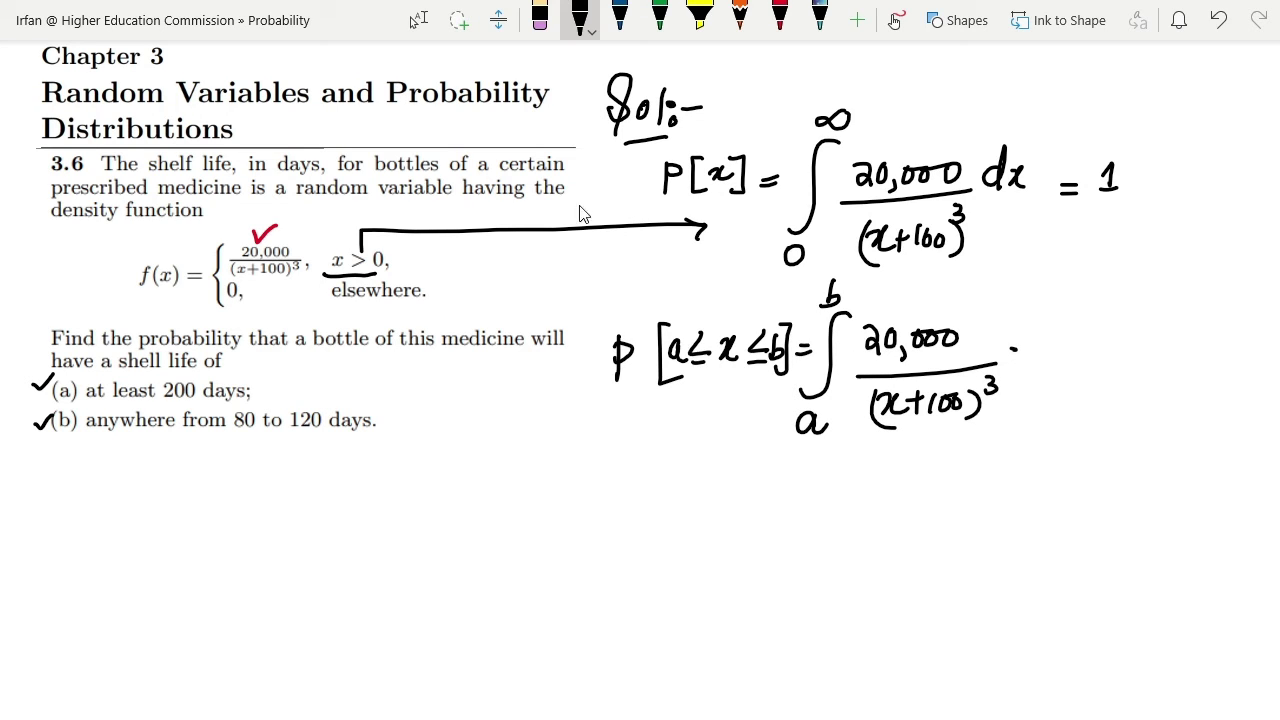
Draw a red box around the formula, then return to the black pen.
{"action": "left_click", "coordinate": [780, 18]}
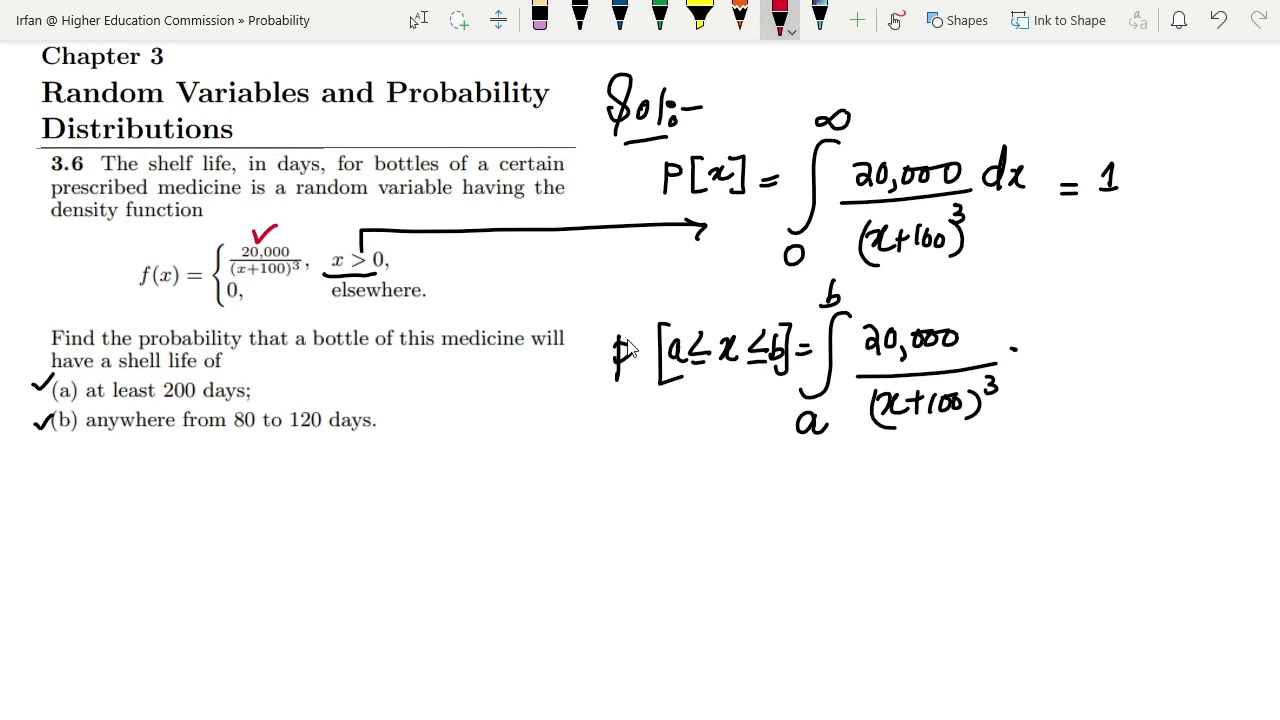
{"action": "mouse_move", "coordinate": [586, 318]}
{"action": "left_mouse_down"}
{"action": "mouse_move", "coordinate": [582, 375]}
{"action": "mouse_move", "coordinate": [594, 318]}
{"action": "mouse_move", "coordinate": [674, 291]}
{"action": "mouse_move", "coordinate": [966, 259]}
{"action": "mouse_move", "coordinate": [1040, 410]}
{"action": "mouse_move", "coordinate": [1030, 425]}
{"action": "left_mouse_up"}
{"action": "mouse_move", "coordinate": [578, 428]}
{"action": "left_mouse_down"}
{"action": "mouse_move", "coordinate": [603, 450]}
{"action": "mouse_move", "coordinate": [1030, 432]}
{"action": "left_mouse_up"}
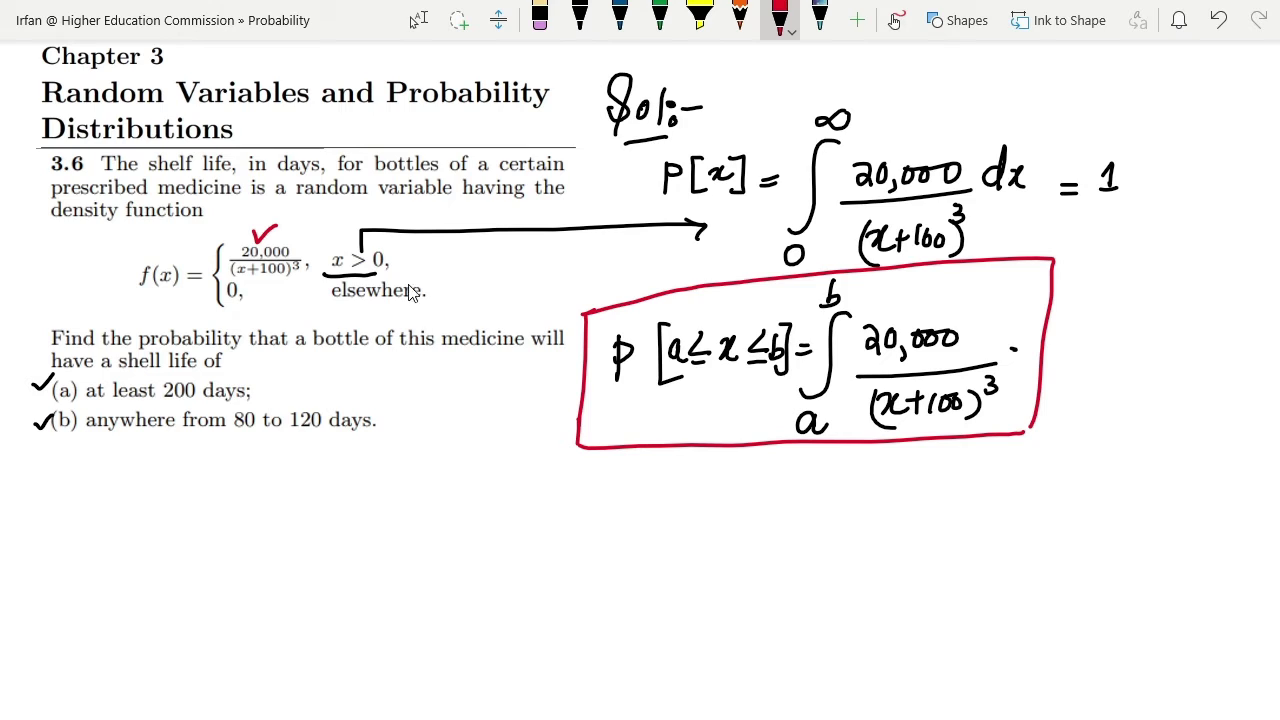
{"action": "left_click", "coordinate": [580, 18]}
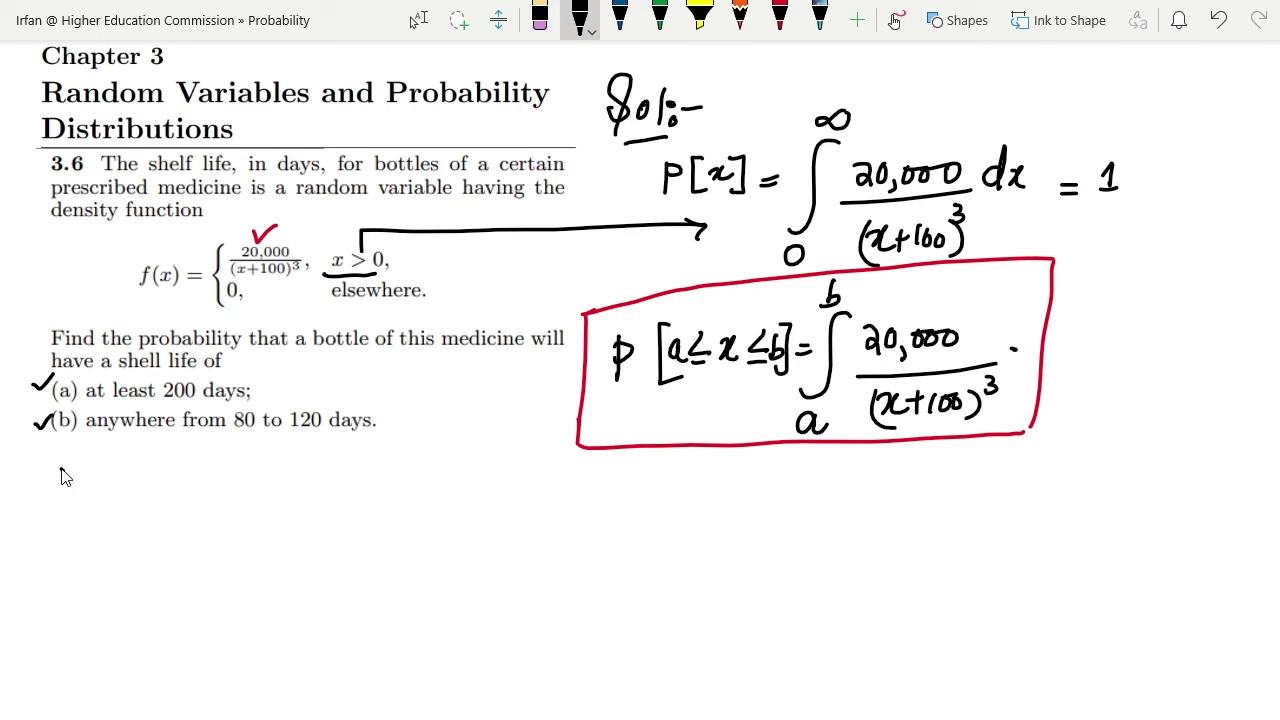
Label part a) and write a=200, b=∞ below the question.
{"action": "left_click_drag", "start_coordinate": [61, 469], "coordinate": [72, 496]}
{"action": "mouse_move", "coordinate": [113, 468]}
{"action": "left_mouse_down"}
{"action": "mouse_move", "coordinate": [98, 482]}
{"action": "mouse_move", "coordinate": [120, 486]}
{"action": "mouse_move", "coordinate": [139, 469]}
{"action": "mouse_move", "coordinate": [139, 480]}
{"action": "left_mouse_up"}
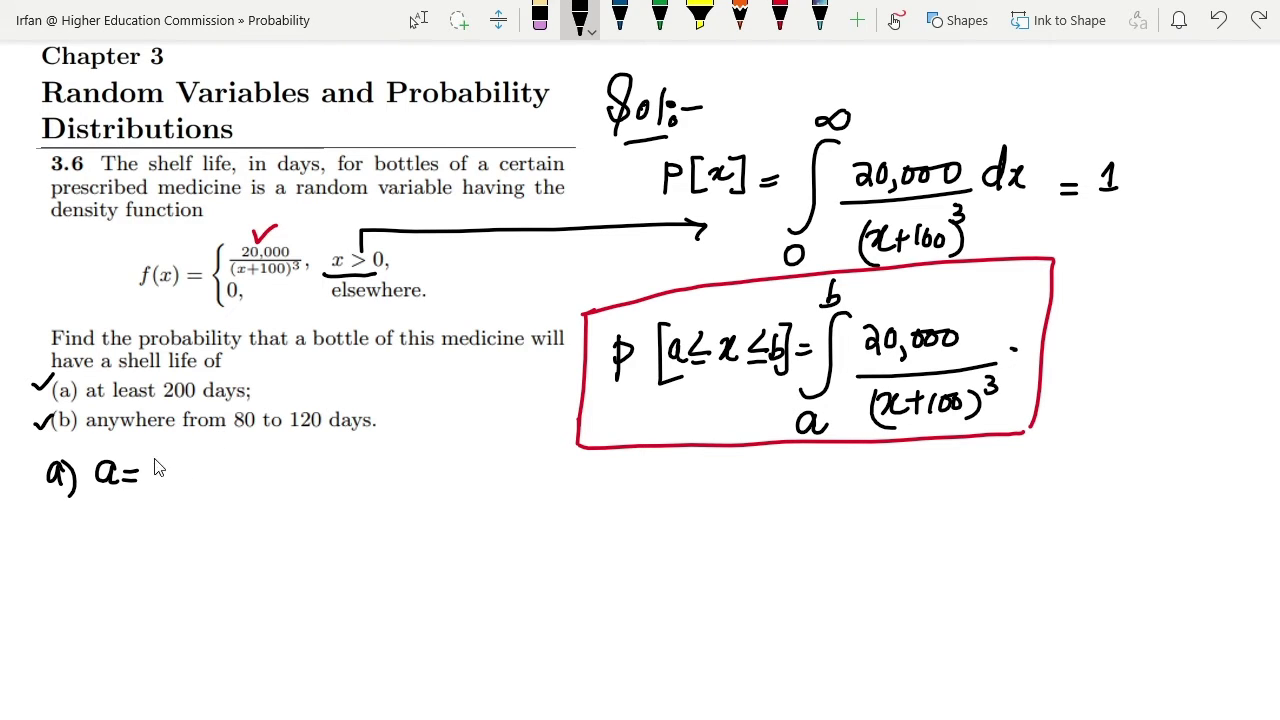
{"action": "mouse_move", "coordinate": [157, 467]}
{"action": "left_mouse_down"}
{"action": "mouse_move", "coordinate": [195, 480]}
{"action": "mouse_move", "coordinate": [200, 506]}
{"action": "left_mouse_up"}
{"action": "mouse_move", "coordinate": [234, 456]}
{"action": "left_mouse_down"}
{"action": "mouse_move", "coordinate": [248, 484]}
{"action": "mouse_move", "coordinate": [304, 476]}
{"action": "left_mouse_up"}
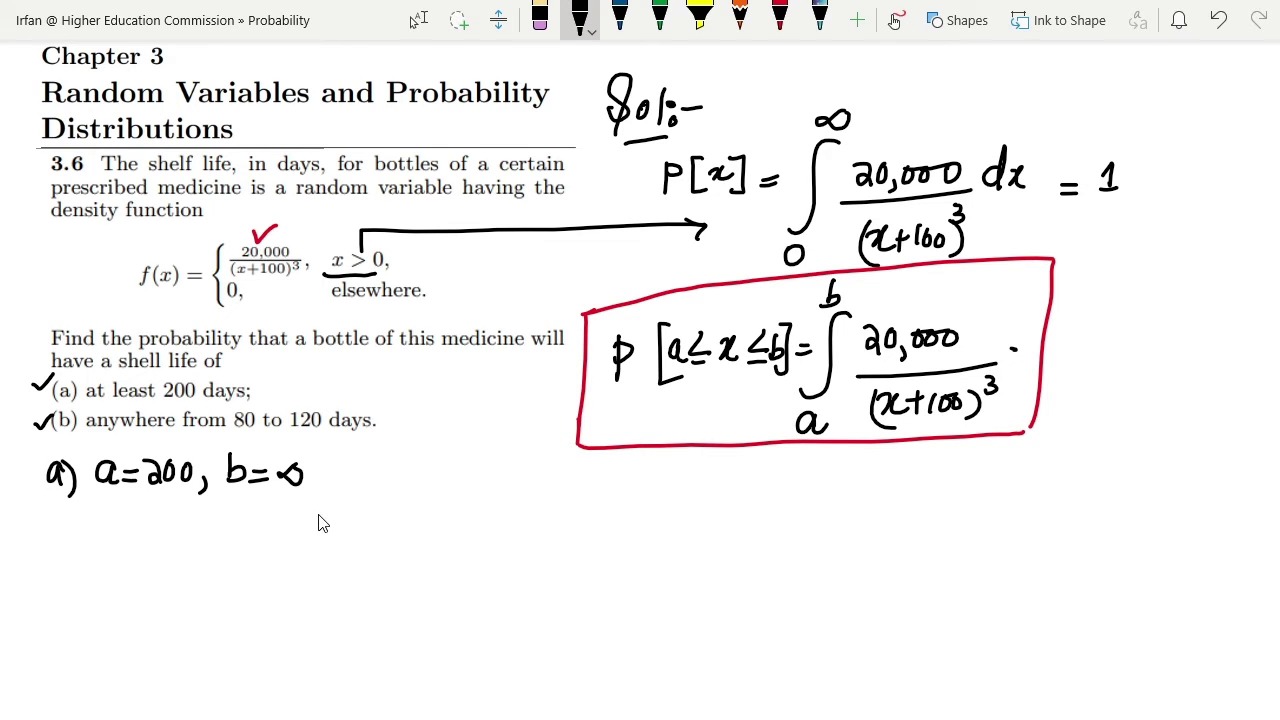
Write = ∫₂₀₀^∞ 20000/(x+100)³ and begin the dx.
{"action": "left_click_drag", "start_coordinate": [316, 514], "coordinate": [330, 514]}
{"action": "left_click_drag", "start_coordinate": [316, 524], "coordinate": [332, 524]}
{"action": "mouse_move", "coordinate": [388, 478]}
{"action": "left_mouse_down"}
{"action": "mouse_move", "coordinate": [346, 556]}
{"action": "mouse_move", "coordinate": [354, 591]}
{"action": "mouse_move", "coordinate": [364, 573]}
{"action": "mouse_move", "coordinate": [379, 590]}
{"action": "mouse_move", "coordinate": [386, 458]}
{"action": "mouse_move", "coordinate": [414, 526]}
{"action": "mouse_move", "coordinate": [427, 517]}
{"action": "left_mouse_up"}
{"action": "left_click_drag", "start_coordinate": [437, 495], "coordinate": [440, 496]}
{"action": "mouse_move", "coordinate": [455, 498]}
{"action": "left_mouse_down"}
{"action": "mouse_move", "coordinate": [451, 514]}
{"action": "mouse_move", "coordinate": [492, 510]}
{"action": "left_mouse_up"}
{"action": "mouse_move", "coordinate": [390, 541]}
{"action": "left_mouse_down"}
{"action": "mouse_move", "coordinate": [522, 522]}
{"action": "mouse_move", "coordinate": [438, 568]}
{"action": "mouse_move", "coordinate": [465, 556]}
{"action": "left_mouse_up"}
{"action": "mouse_move", "coordinate": [457, 548]}
{"action": "left_mouse_down"}
{"action": "mouse_move", "coordinate": [458, 568]}
{"action": "mouse_move", "coordinate": [498, 551]}
{"action": "mouse_move", "coordinate": [510, 574]}
{"action": "mouse_move", "coordinate": [420, 576]}
{"action": "left_mouse_up"}
{"action": "left_click_drag", "start_coordinate": [518, 532], "coordinate": [522, 558]}
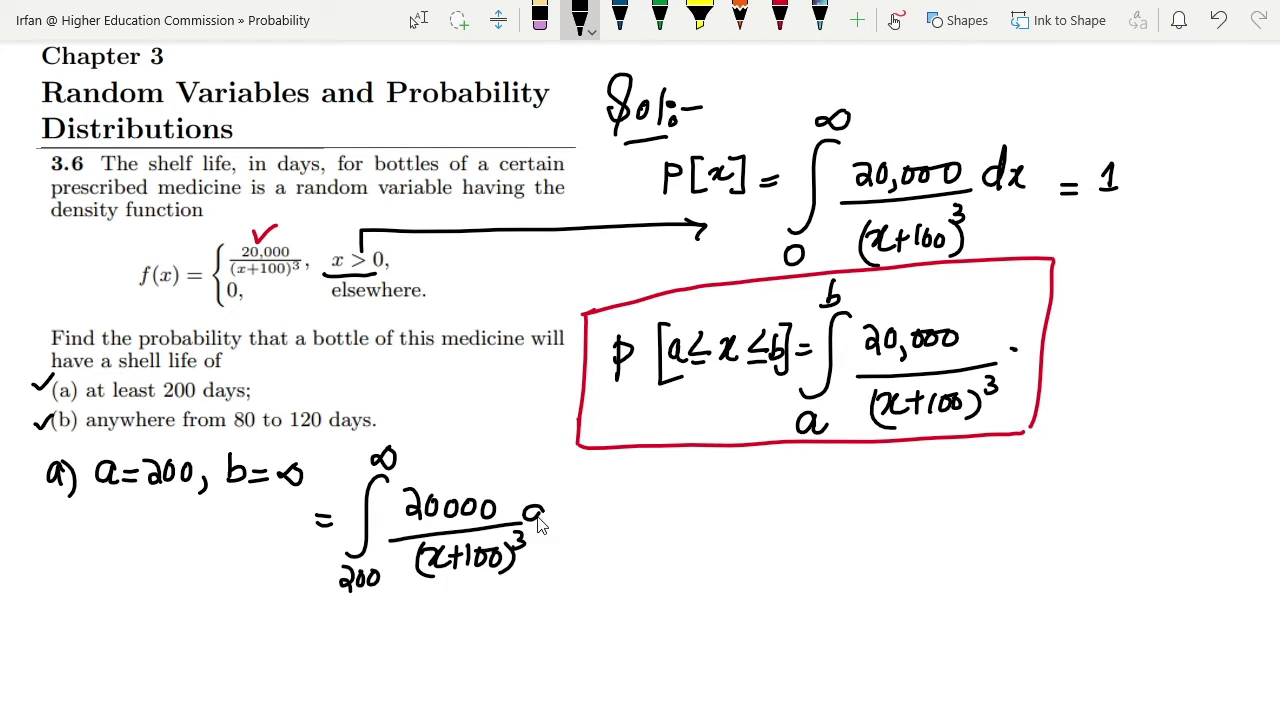